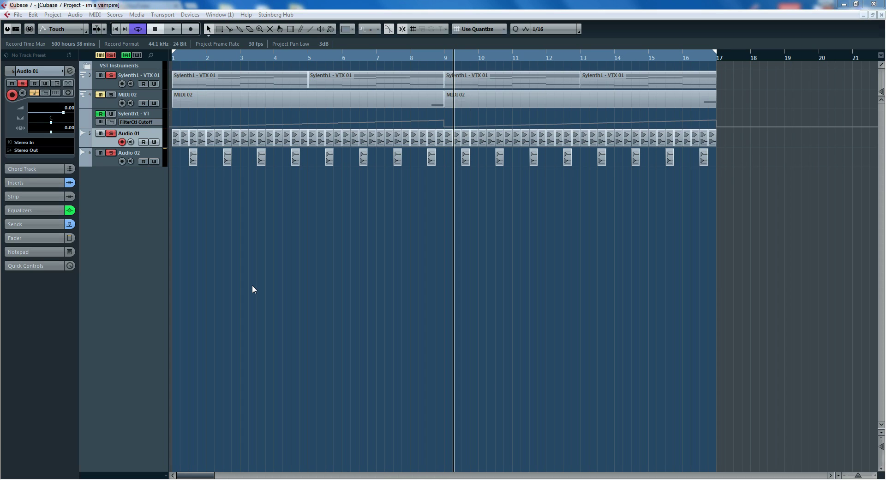
Open the channel settings of the Audio 01 track and play the project briefly from its start.
{"action": "key", "text": "e"}
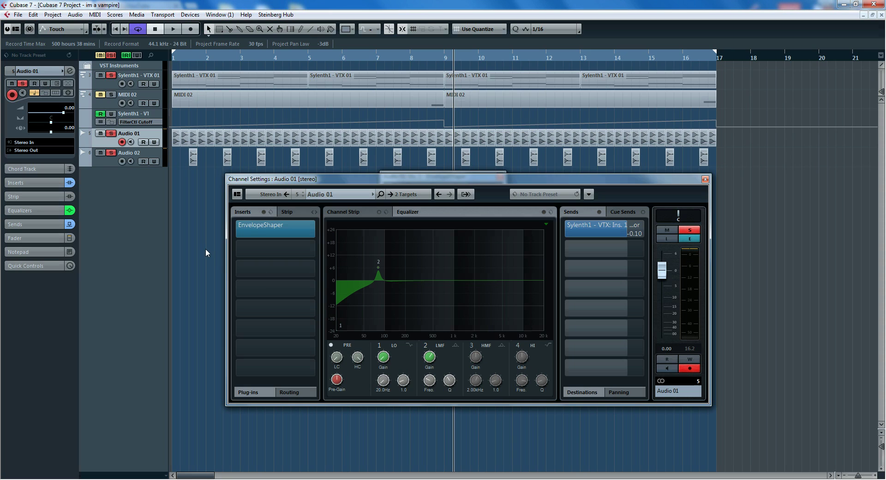
{"action": "key", "text": "Home"}
{"action": "key", "text": "space"}
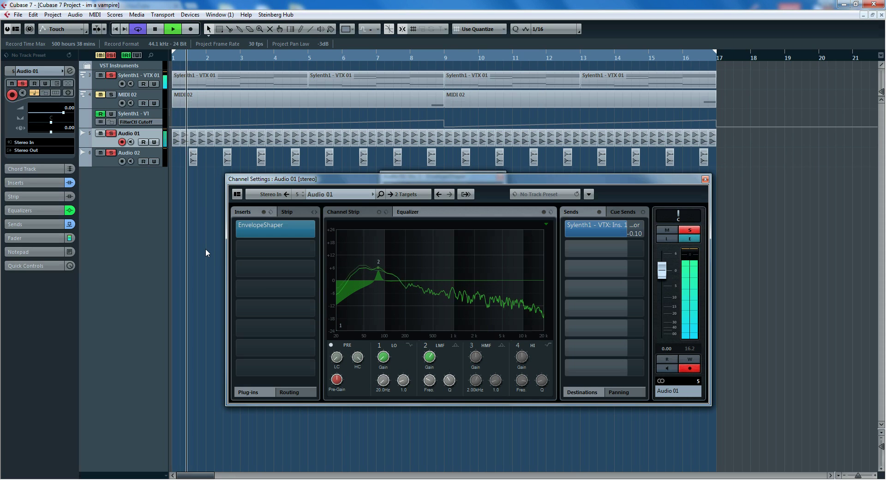
{"action": "key", "text": "space"}
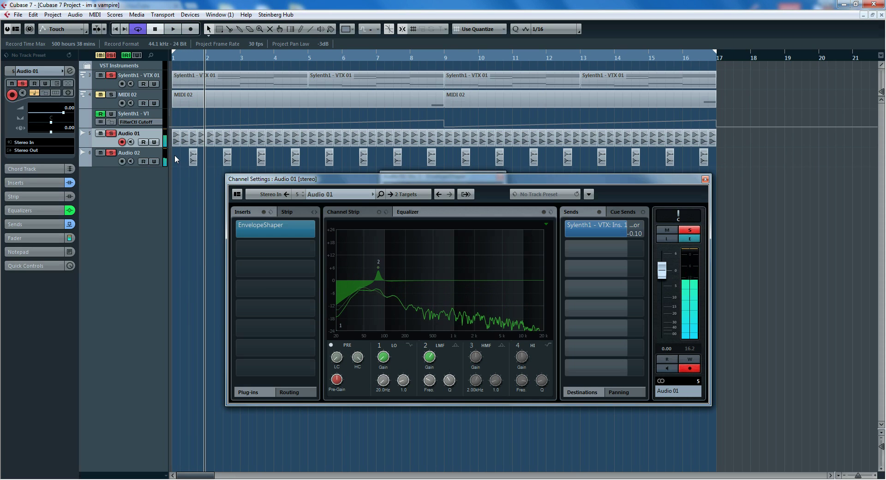
{"action": "key", "text": "Home"}
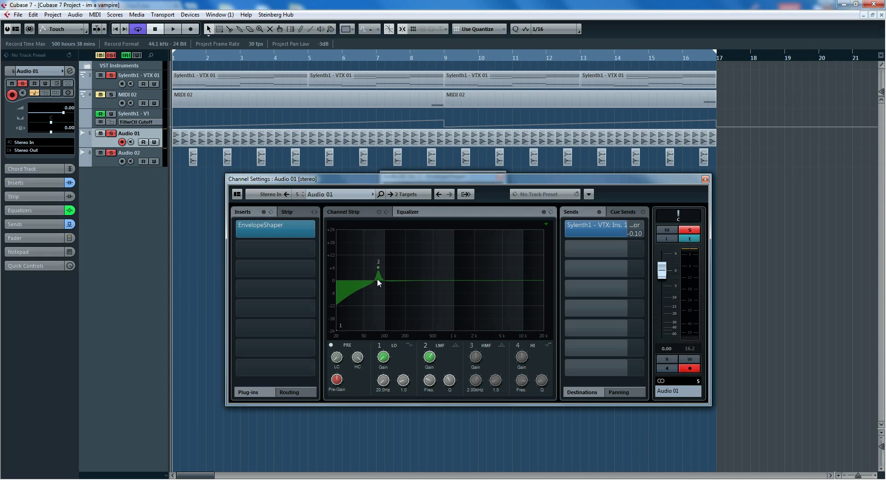
Compare the playback of Audio 01 with equalizer bands 1 and 2 bypassed and with each one re-enabled.
{"action": "left_click", "coordinate": [373, 345]}
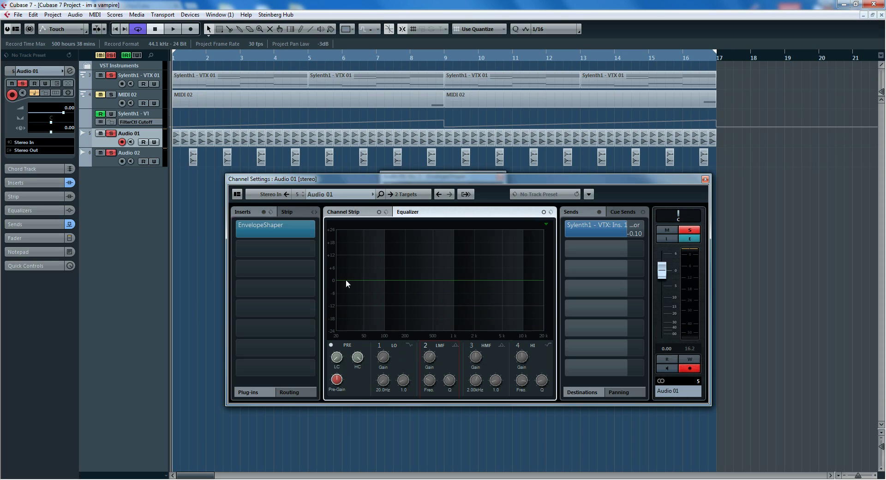
{"action": "key", "text": "space"}
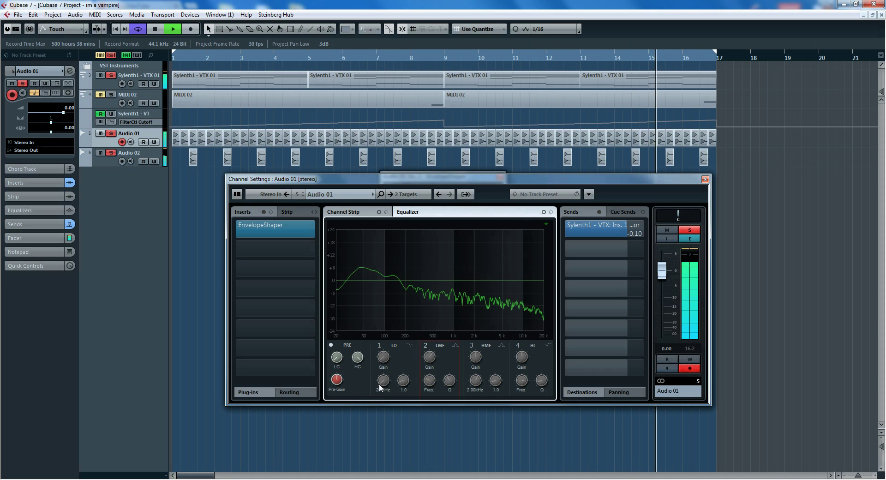
{"action": "left_click", "coordinate": [373, 345]}
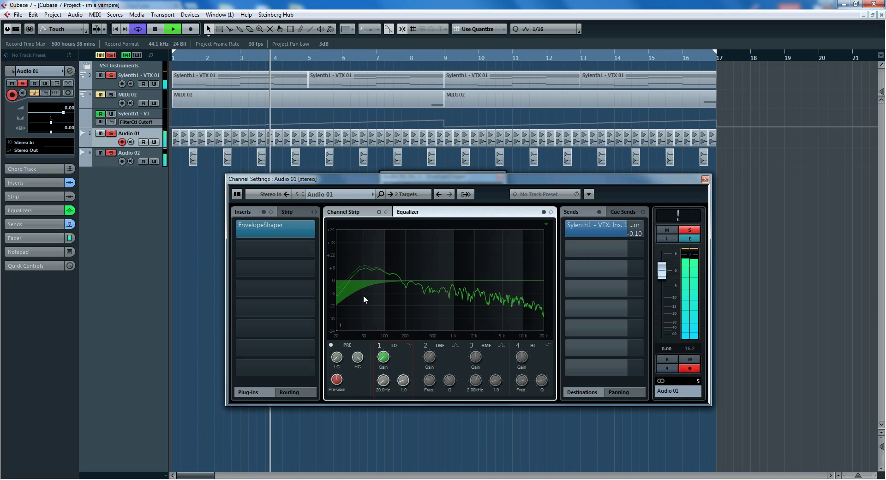
{"action": "left_click", "coordinate": [420, 345]}
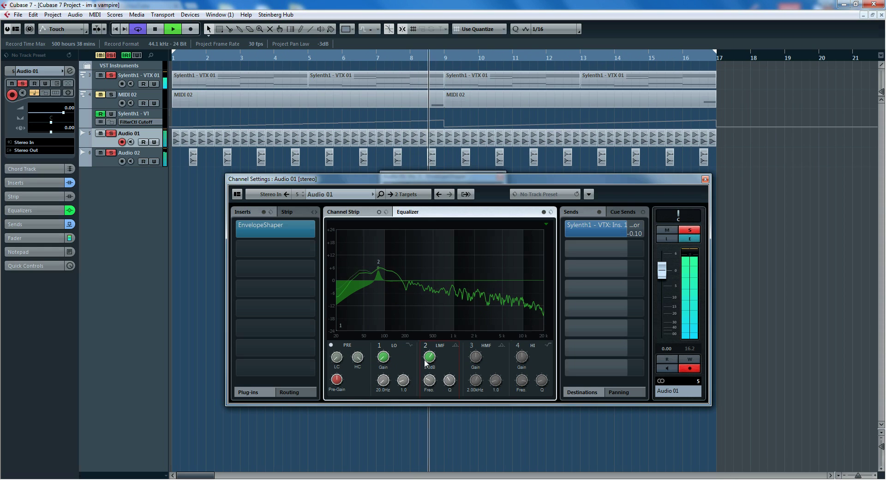
Sweep the frequency of Audio 01's equalizer band 2 up to 103.6 Hz, then settle its peak below 97 Hz.
{"action": "scroll", "coordinate": [428, 381], "scroll_direction": "up", "scroll_amount": 4}
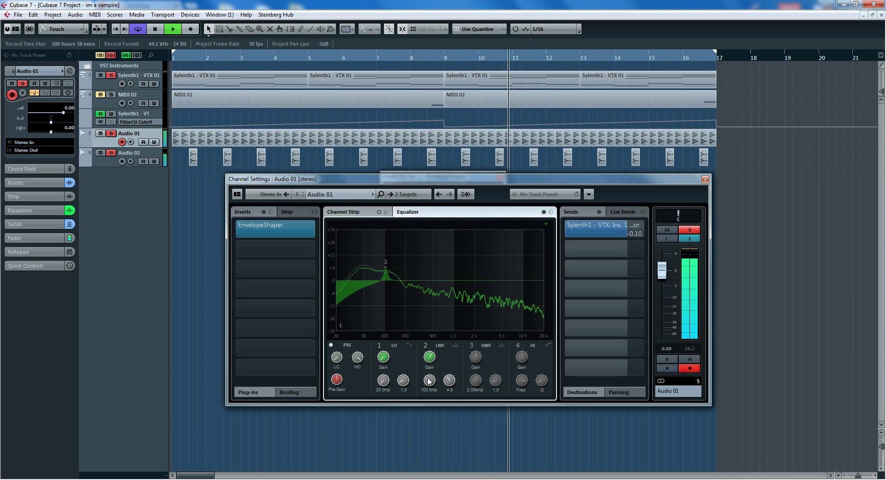
{"action": "scroll", "coordinate": [429, 381], "scroll_direction": "down", "scroll_amount": 1}
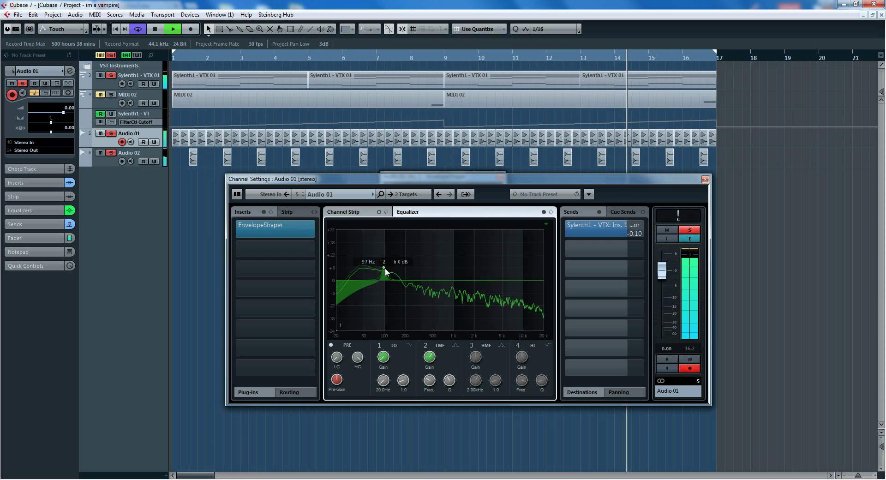
{"action": "left_click_drag", "start_coordinate": [384, 268], "coordinate": [378, 272]}
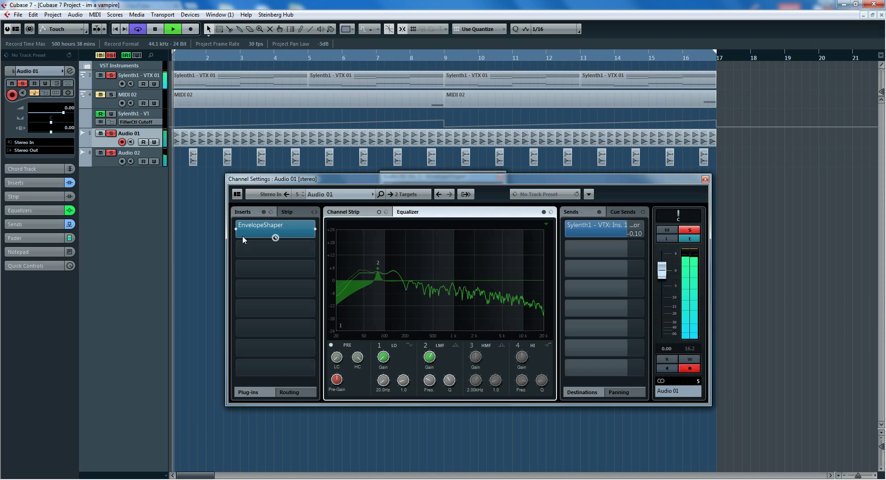
Inspect the EnvelopeShaper insert on Audio 01 with its release turned down to -20.0, and close the plug-in.
{"action": "left_click", "coordinate": [286, 234]}
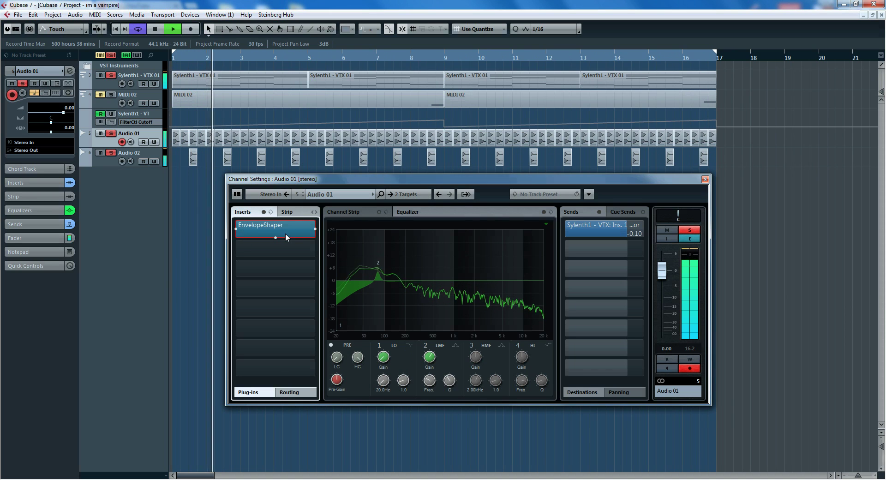
{"action": "left_click", "coordinate": [288, 234]}
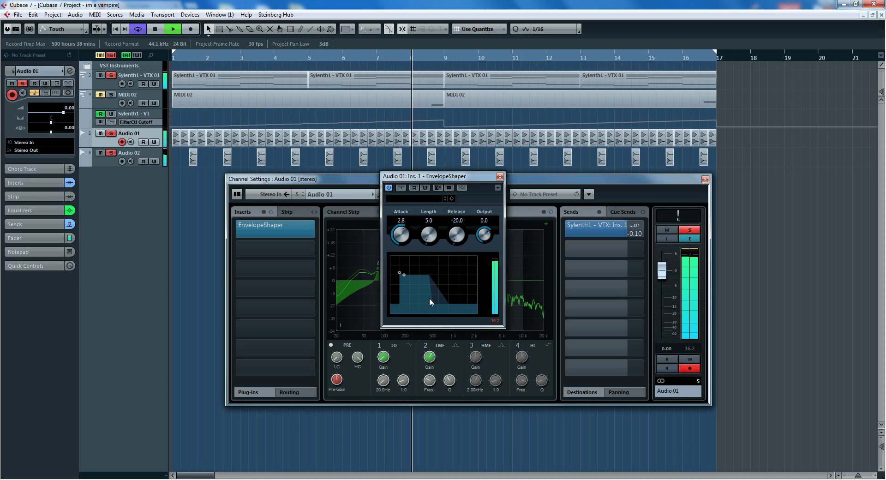
{"action": "left_click_drag", "start_coordinate": [457, 233], "coordinate": [463, 259]}
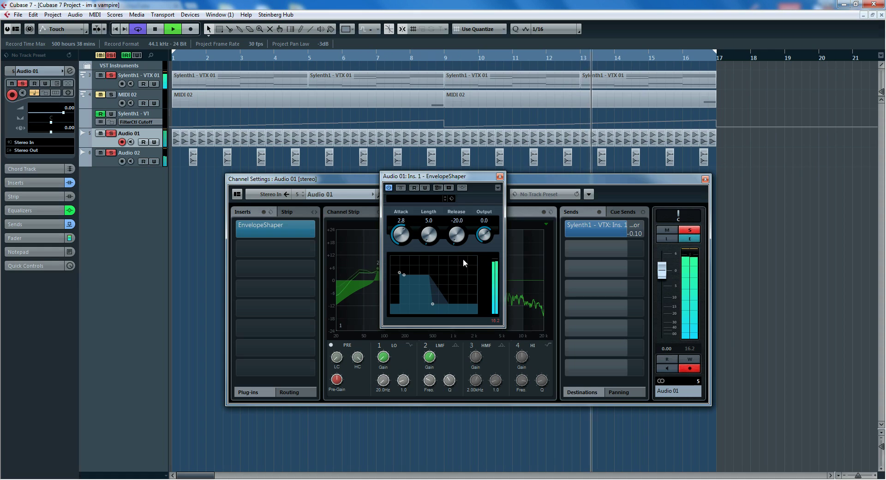
{"action": "left_click", "coordinate": [500, 177]}
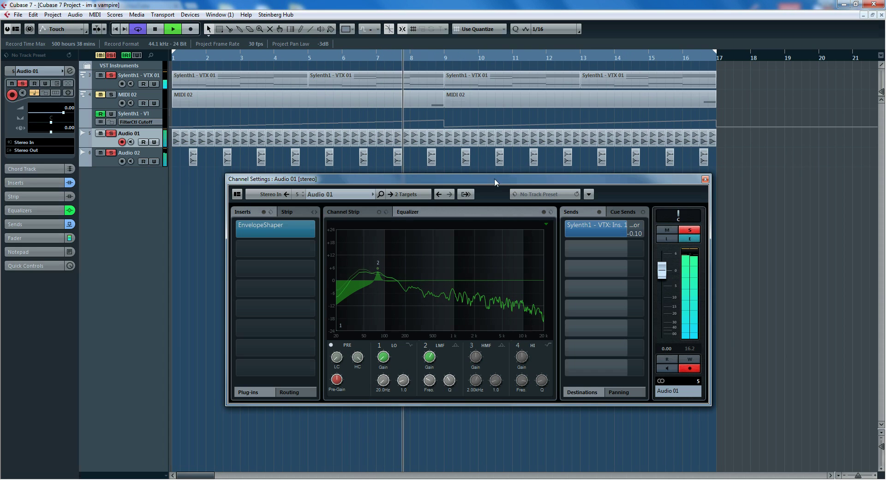
Select the Audio 02 track and enable equalizer bands 1 and 3, leaving band 2 off.
{"action": "left_click", "coordinate": [146, 151]}
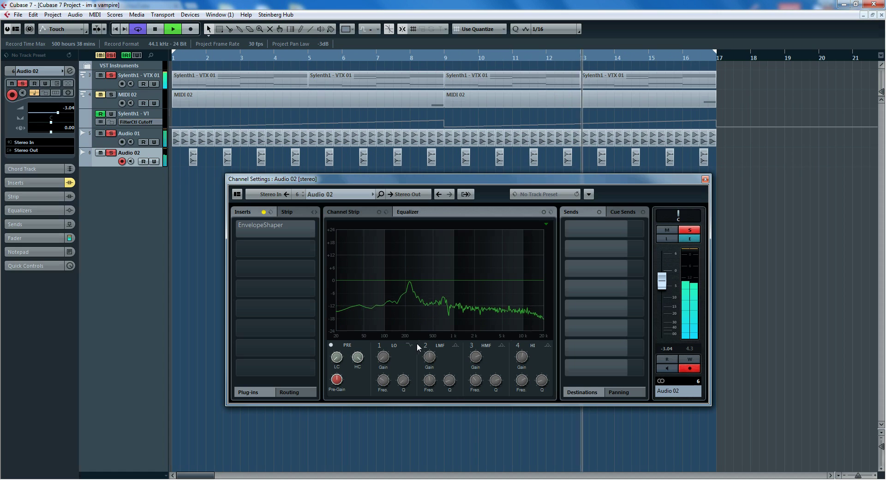
{"action": "left_click", "coordinate": [377, 345]}
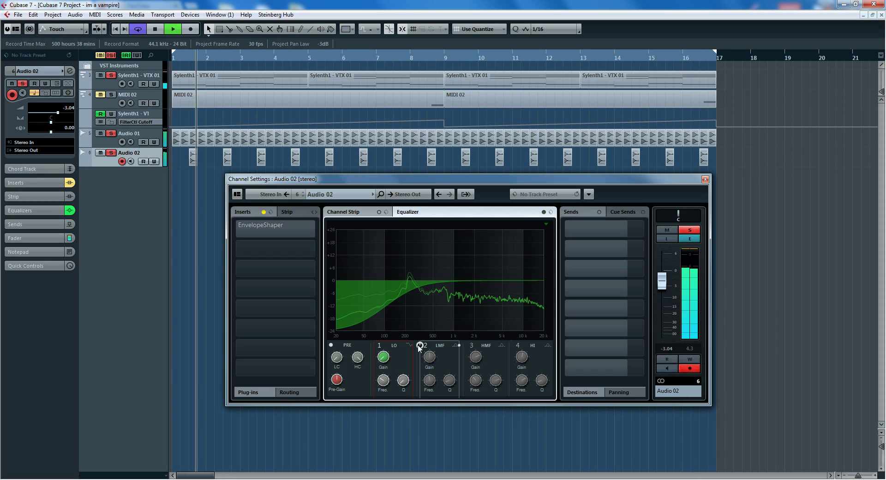
{"action": "left_click", "coordinate": [420, 346]}
{"action": "left_click", "coordinate": [419, 345]}
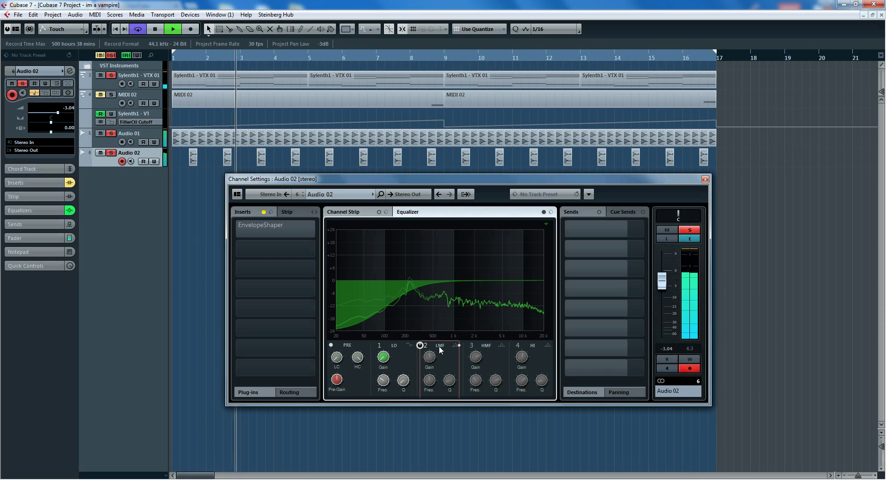
{"action": "left_click", "coordinate": [465, 346]}
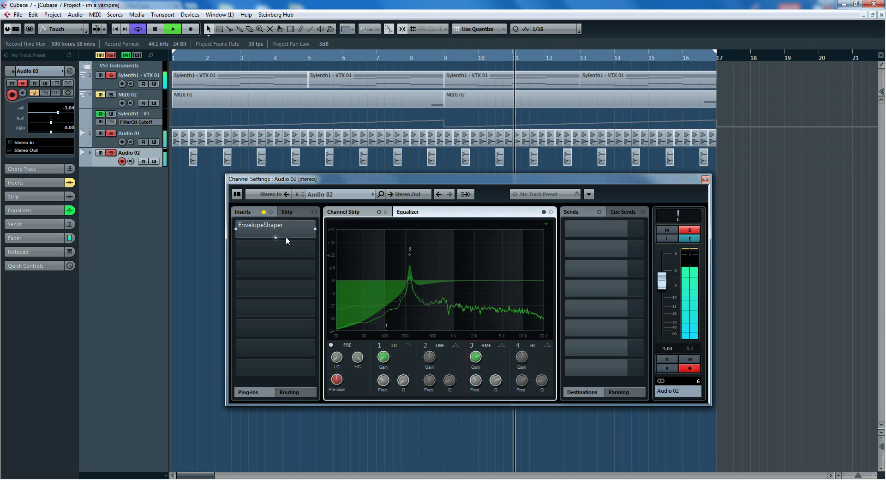
Compare Audio 02 with equalizer band 3 off and on, and lower that band's gain slightly.
{"action": "left_click", "coordinate": [468, 346]}
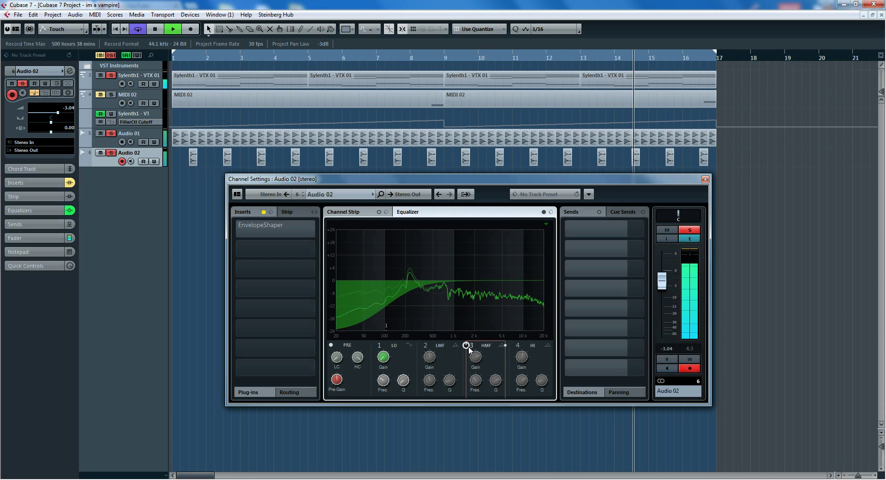
{"action": "left_click", "coordinate": [467, 346]}
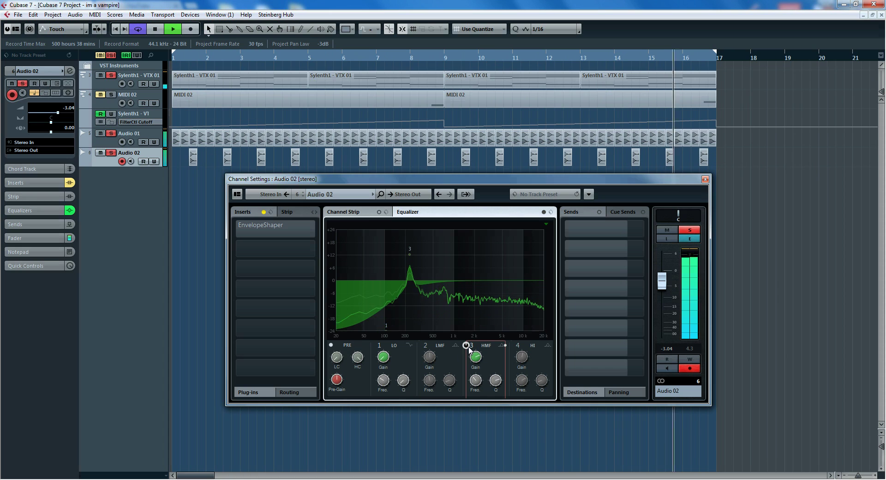
{"action": "scroll", "coordinate": [477, 367], "scroll_direction": "down", "scroll_amount": 1}
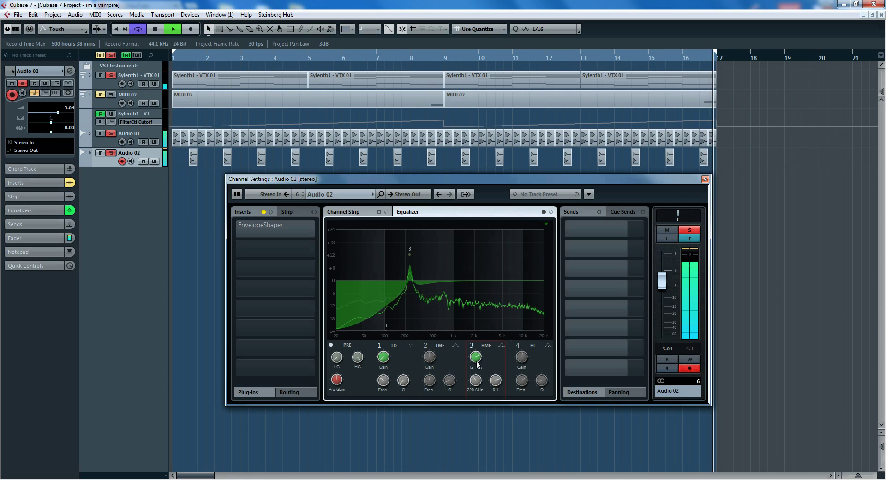
{"action": "scroll", "coordinate": [476, 367], "scroll_direction": "down", "scroll_amount": 1}
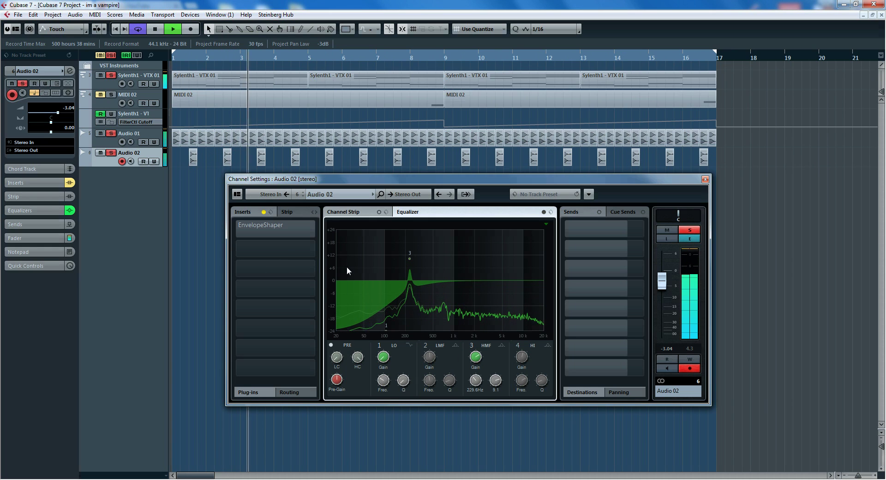
Enable the EnvelopeShaper insert on Audio 02, try its release at 20.0 and -20.0, set it to -3.8, and stop playback.
{"action": "left_click", "coordinate": [242, 228]}
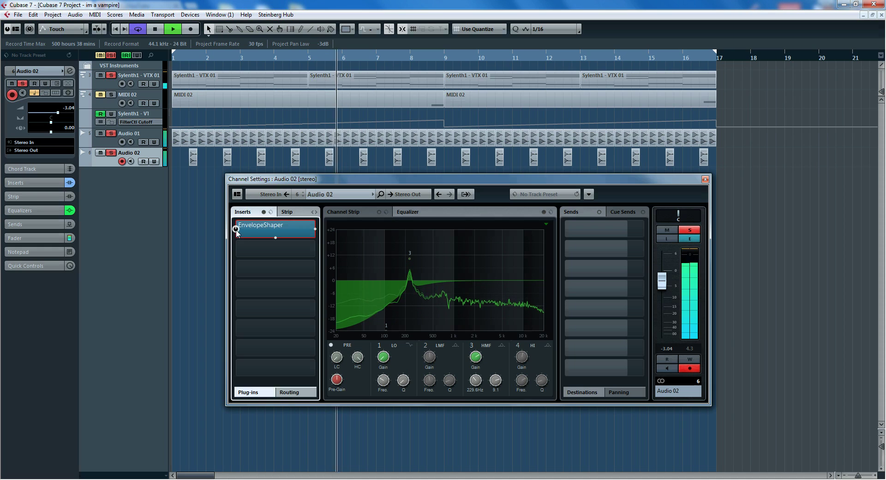
{"action": "left_click", "coordinate": [301, 231]}
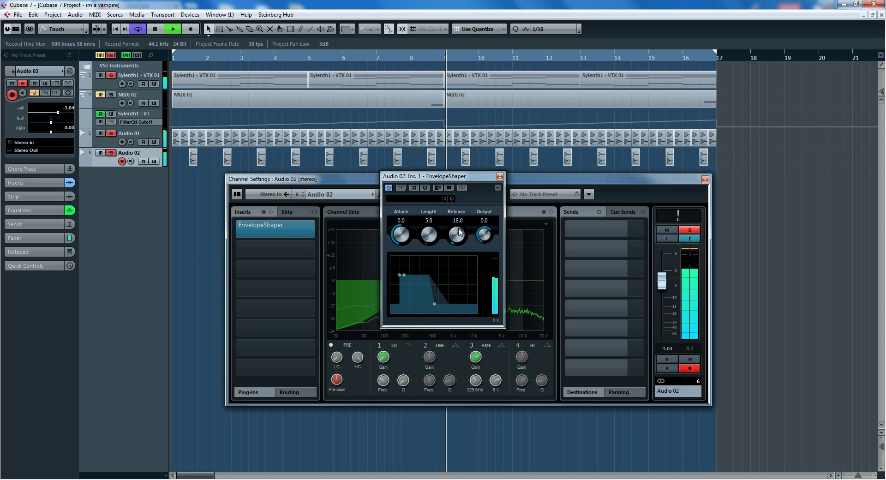
{"action": "left_click_drag", "start_coordinate": [459, 240], "coordinate": [455, 139]}
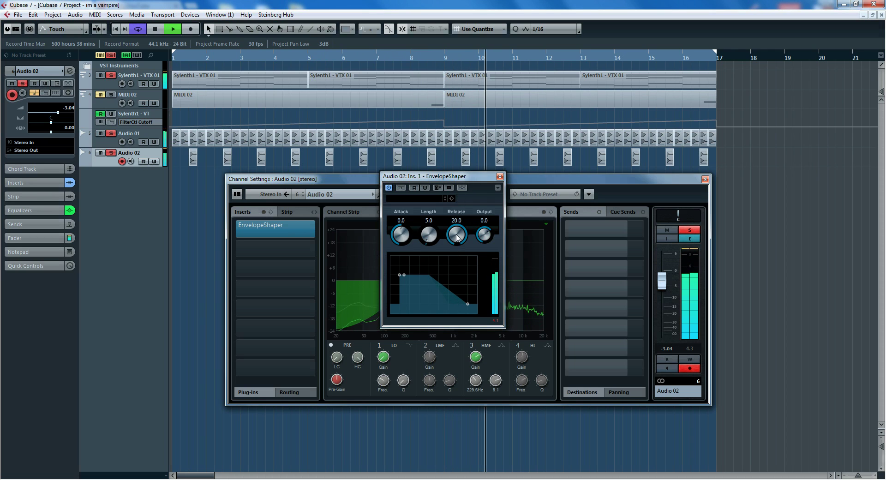
{"action": "left_click_drag", "start_coordinate": [456, 235], "coordinate": [499, 478]}
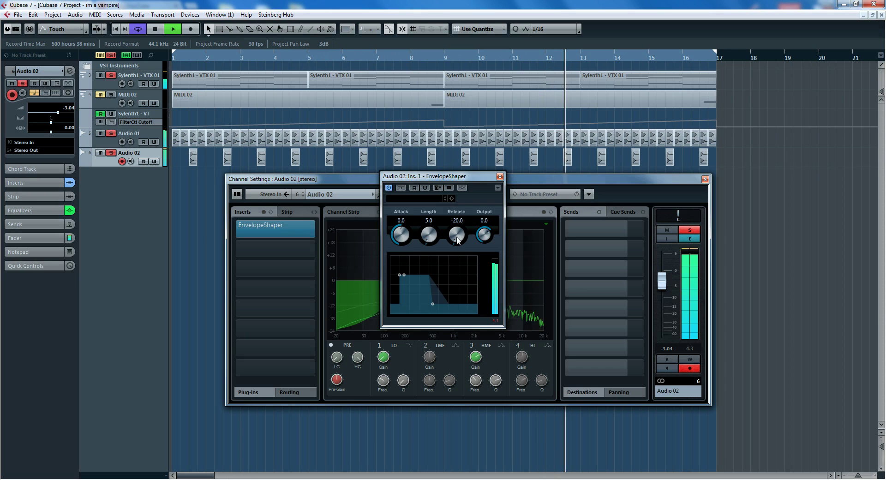
{"action": "left_click_drag", "start_coordinate": [458, 211], "coordinate": [458, 201]}
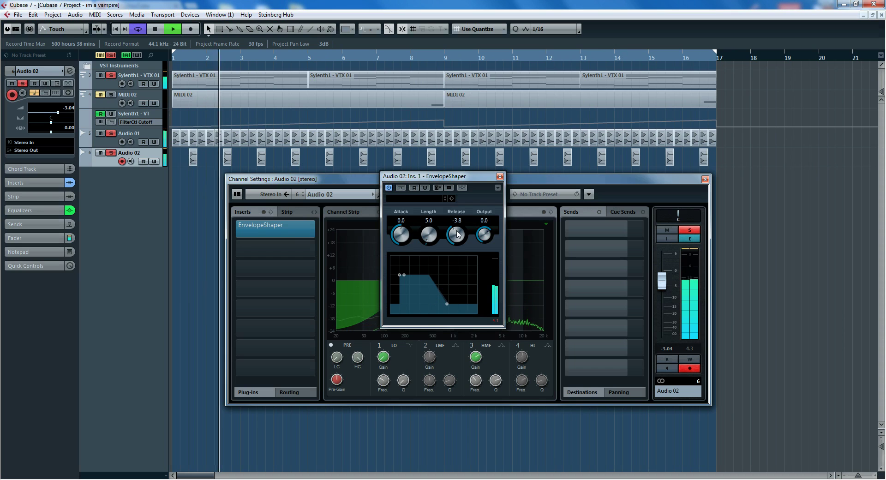
{"action": "left_click", "coordinate": [500, 177]}
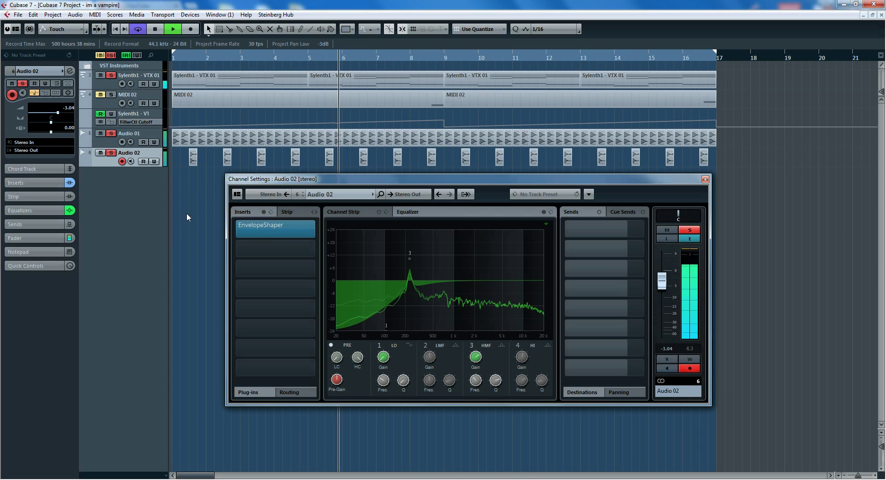
{"action": "key", "text": "space"}
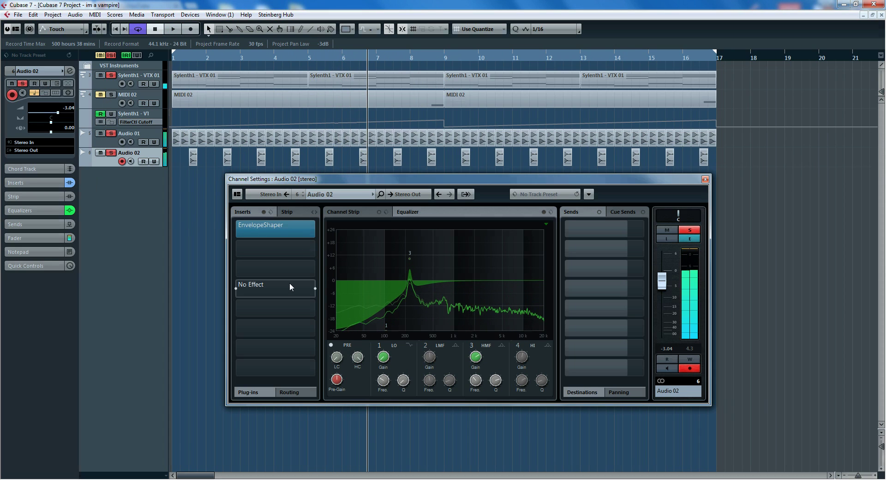